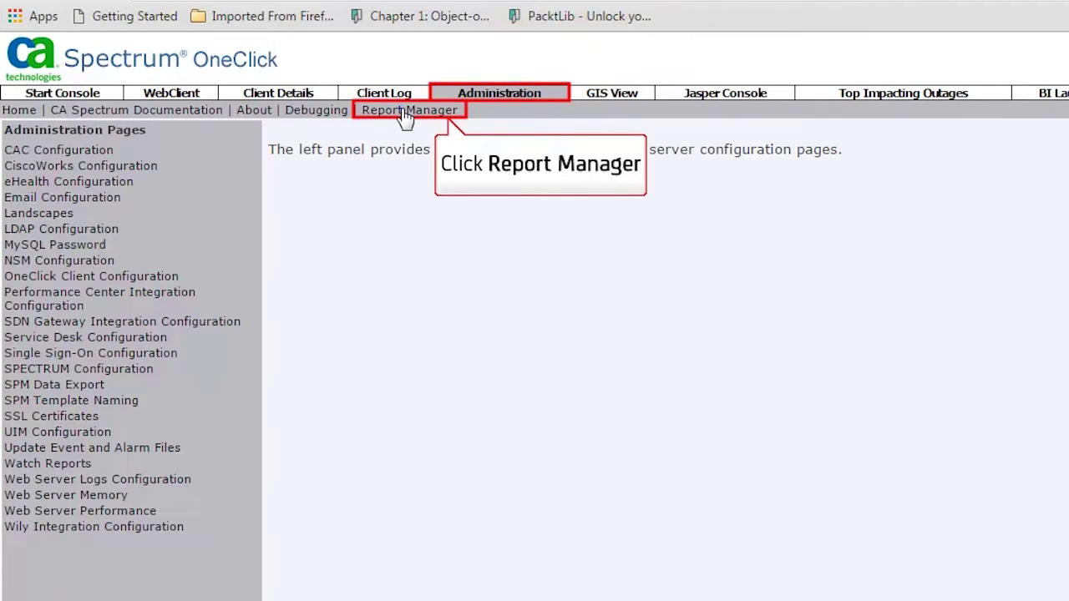
# Open Report Manager under the Administration tab to list its admin tools, including Jasper Integration
pyautogui.click(404, 114)
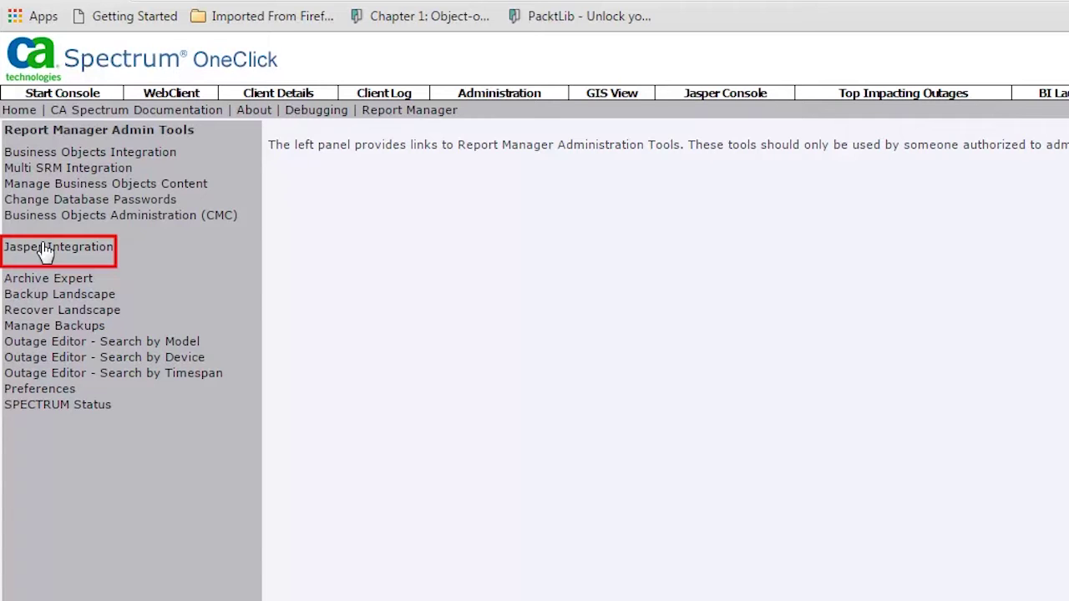
# Save the Jasper Integration settings: hostname, port 8080, admin user superuser with password, Enabled
pyautogui.click(44, 249)
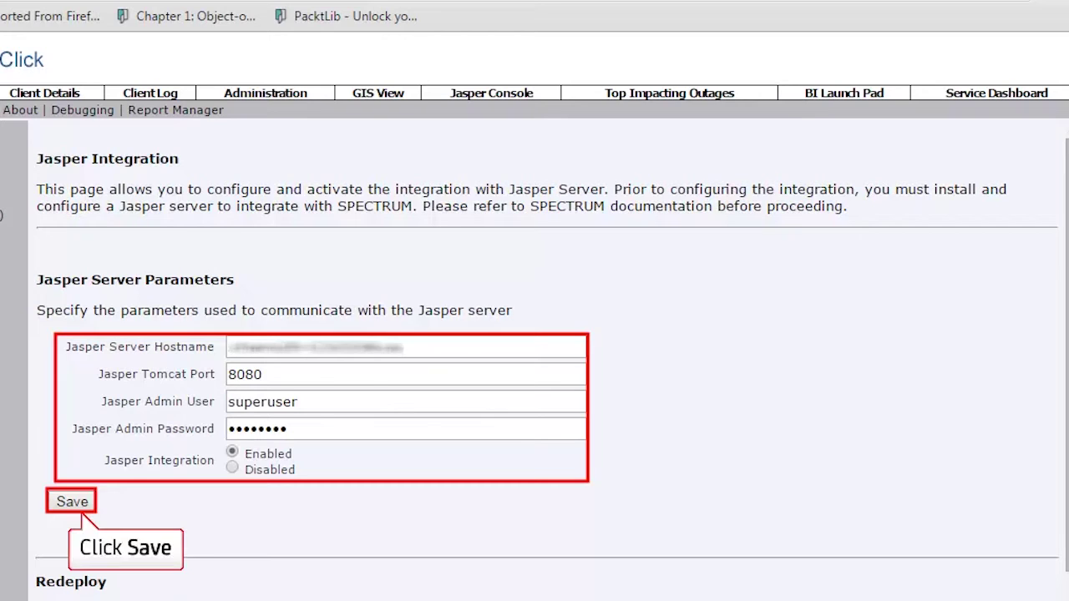
pyautogui.click(71, 504)
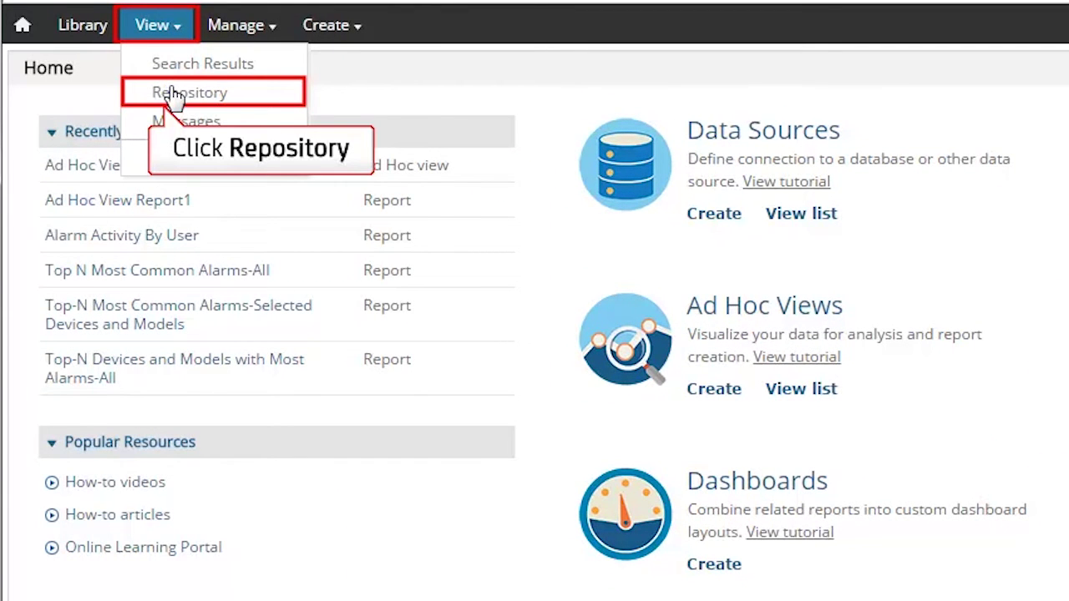
# Browse the repository to root/Organizations/spectrum/capability/reports/All
pyautogui.click(174, 93)
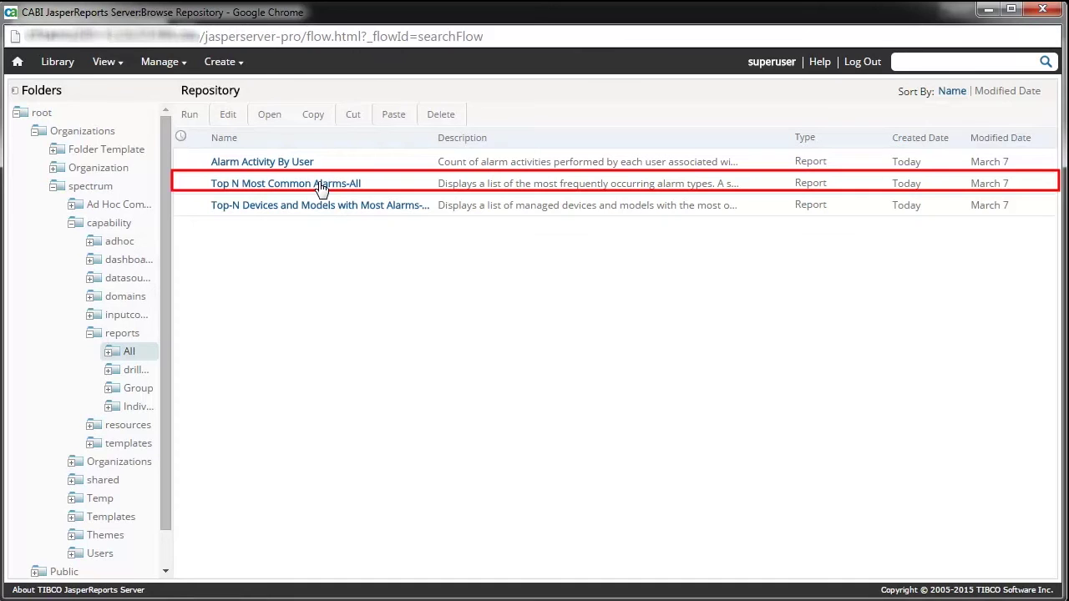
# Run Top N Most Common Alarms-All with Select All kept in Input Controls
pyautogui.click(321, 187)
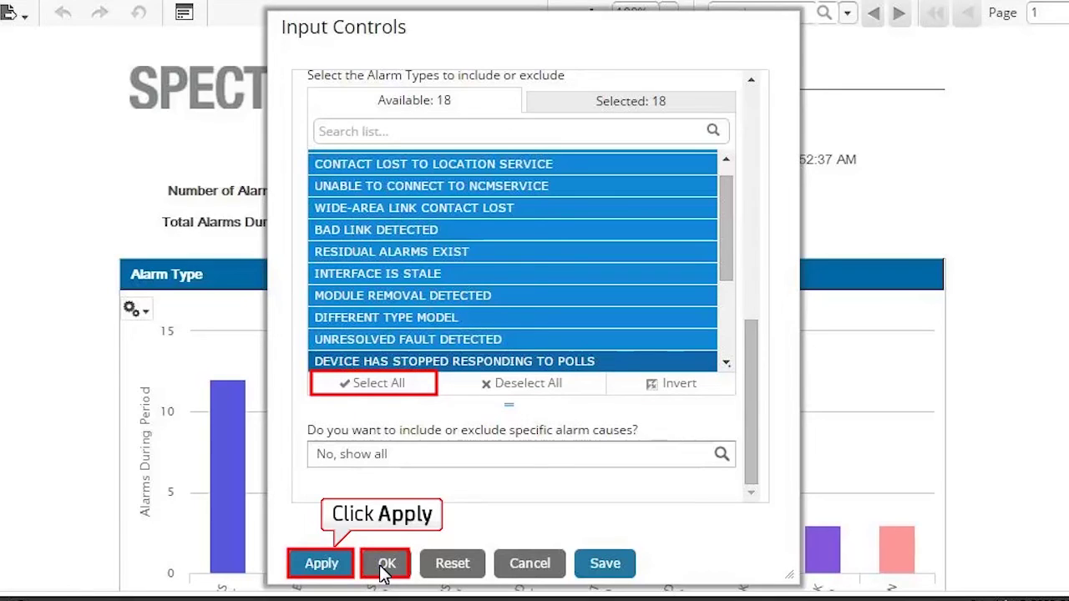
pyautogui.click(384, 565)
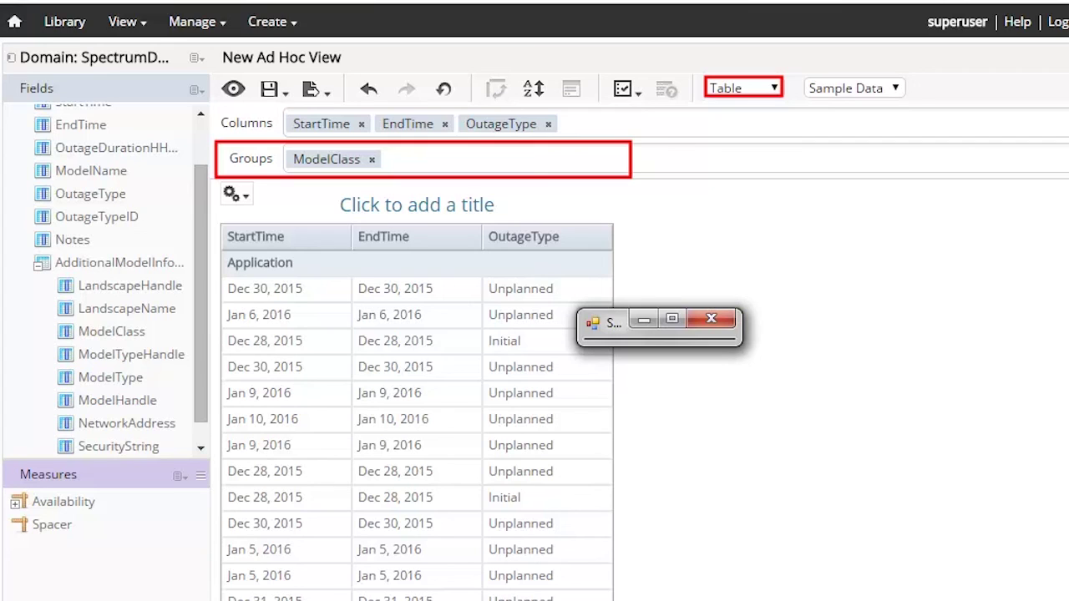
# Save the view as 'Ad Hoc View_test' and create the report 'Ad Hoc View Report_test'
pyautogui.click(269, 90)
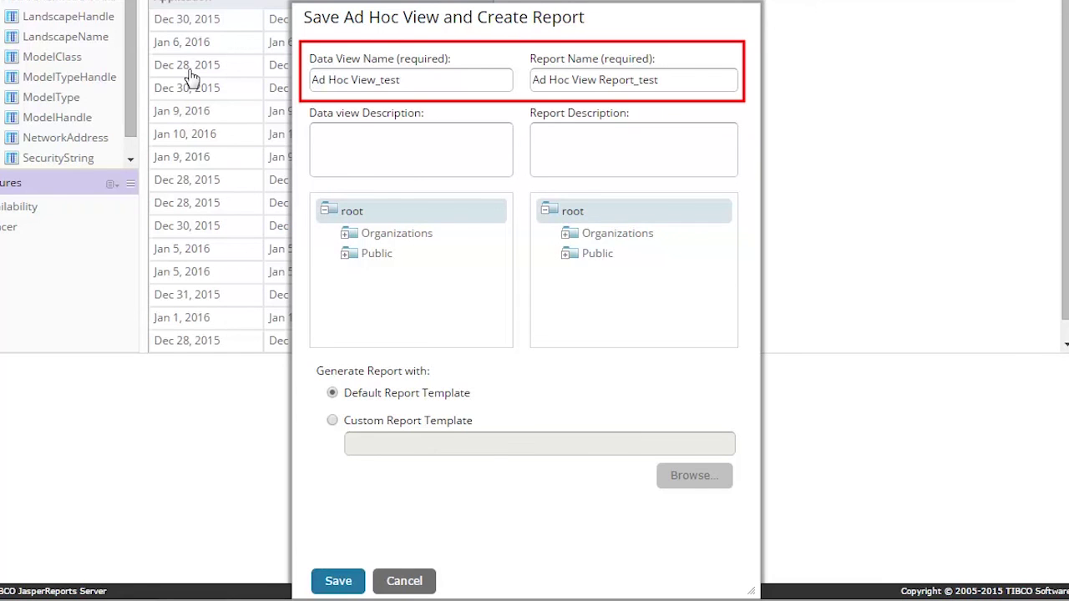
pyautogui.click(334, 583)
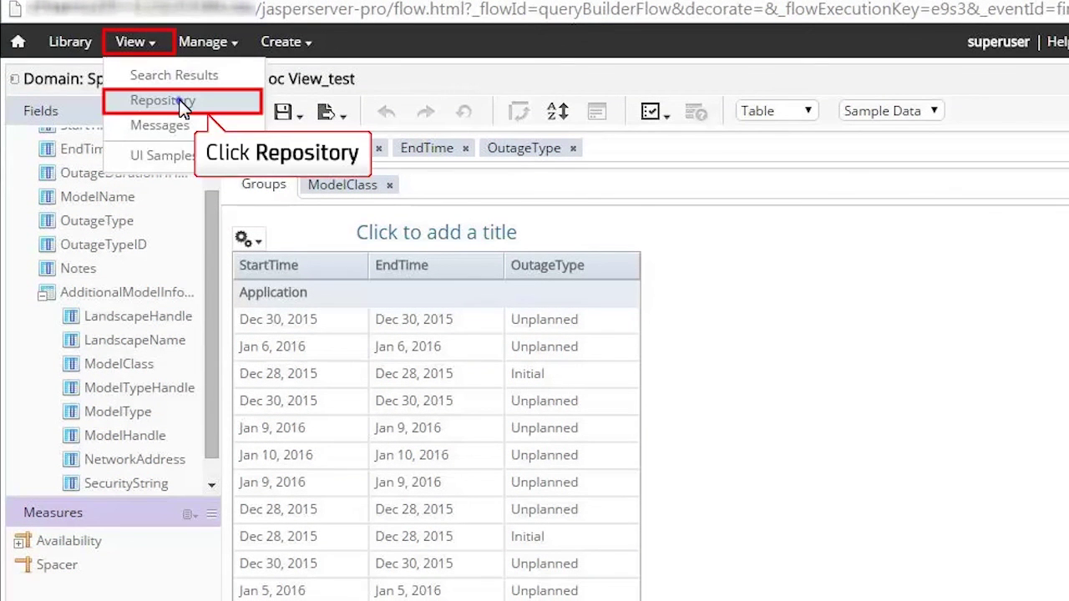
# Run 'Ad Hoc View Report_test' from the repository to view its StartTime, EndTime, OutageType rows
pyautogui.click(184, 108)
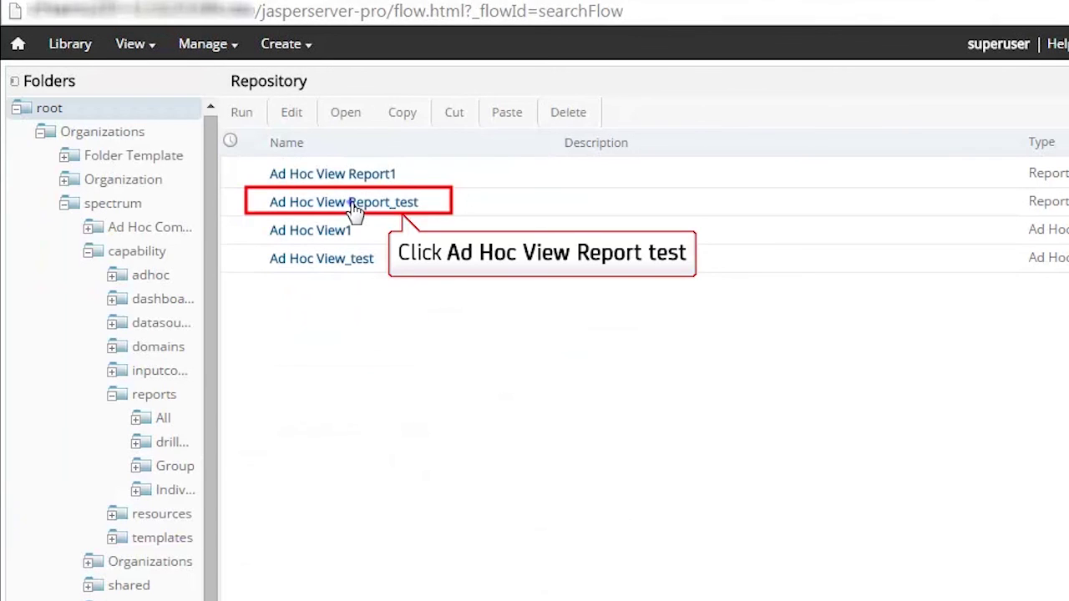
pyautogui.click(356, 209)
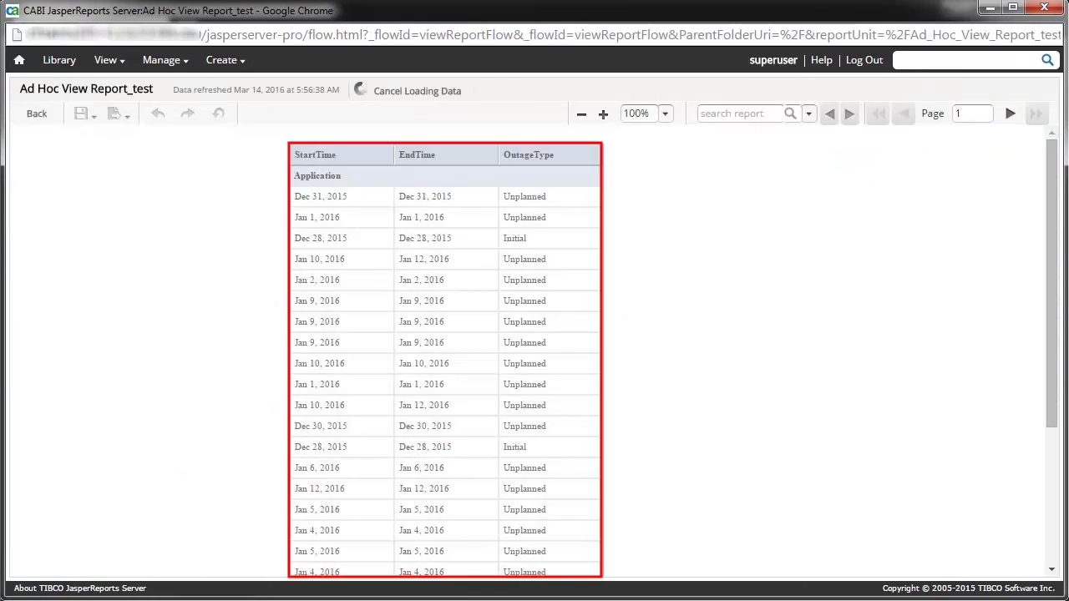